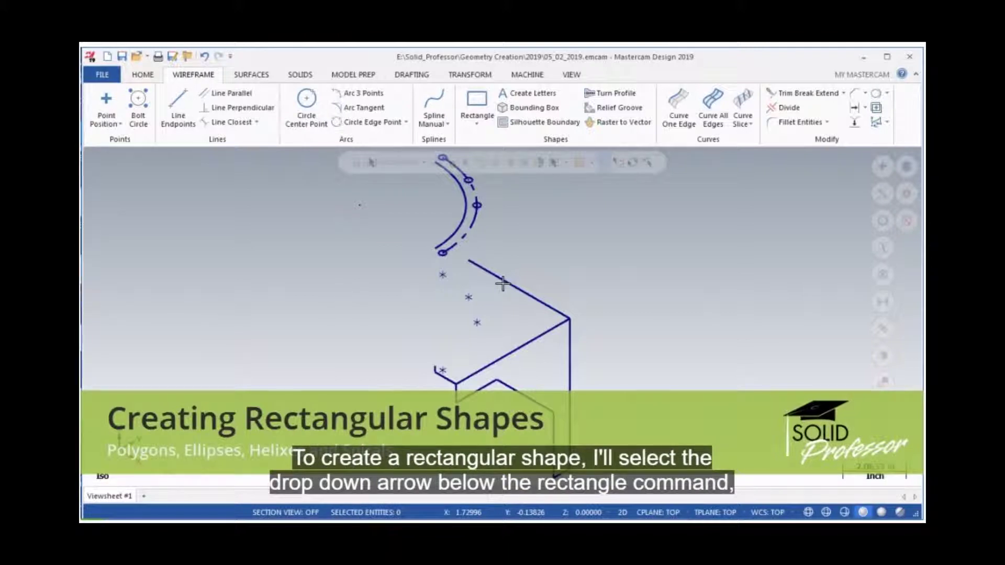
Start the Rectangular Shapes command from the Wireframe rectangle list.
{"action": "left_click", "coordinate": [477, 124]}
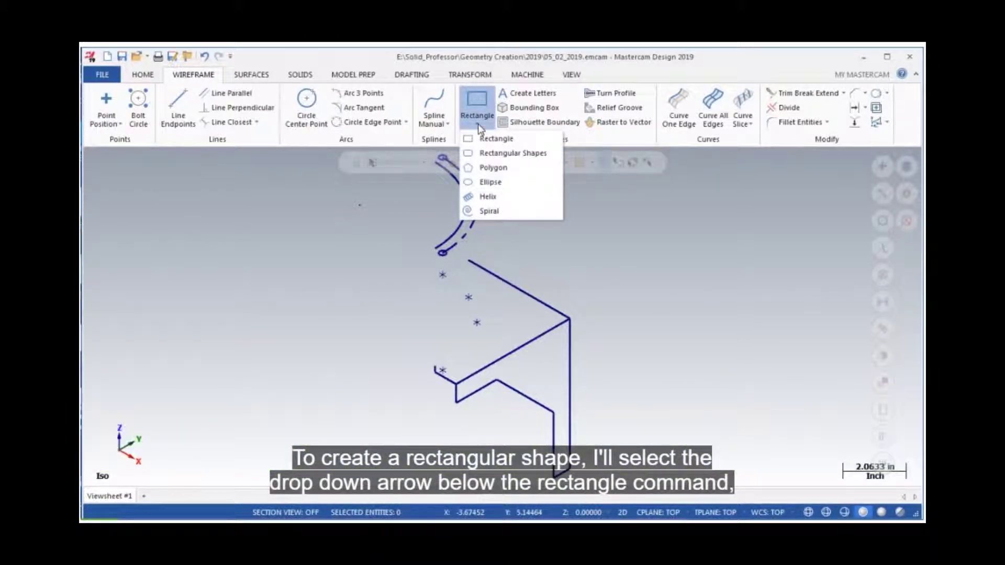
{"action": "left_click", "coordinate": [503, 154]}
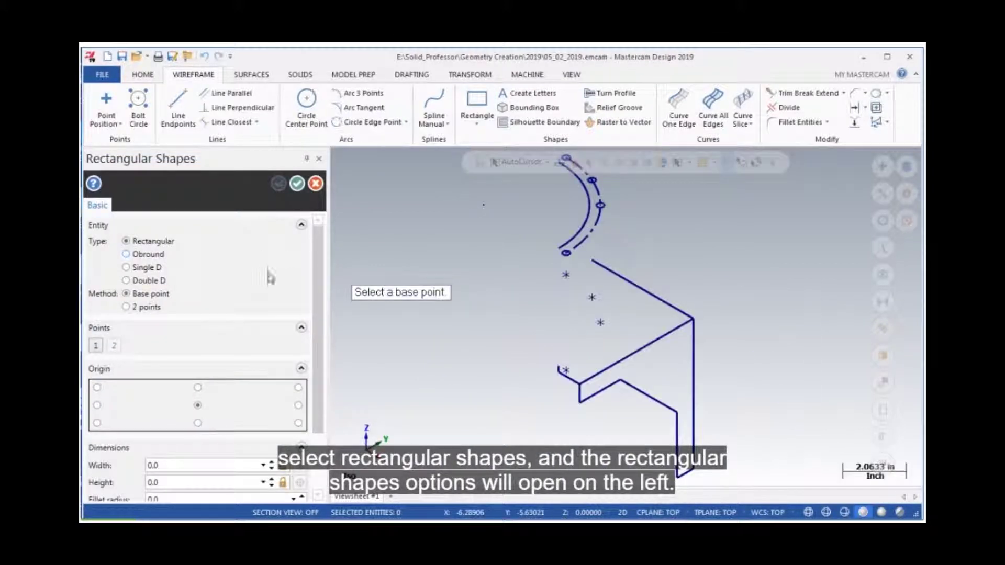
{"action": "scroll", "coordinate": [311, 386], "scroll_direction": "down", "scroll_amount": 3}
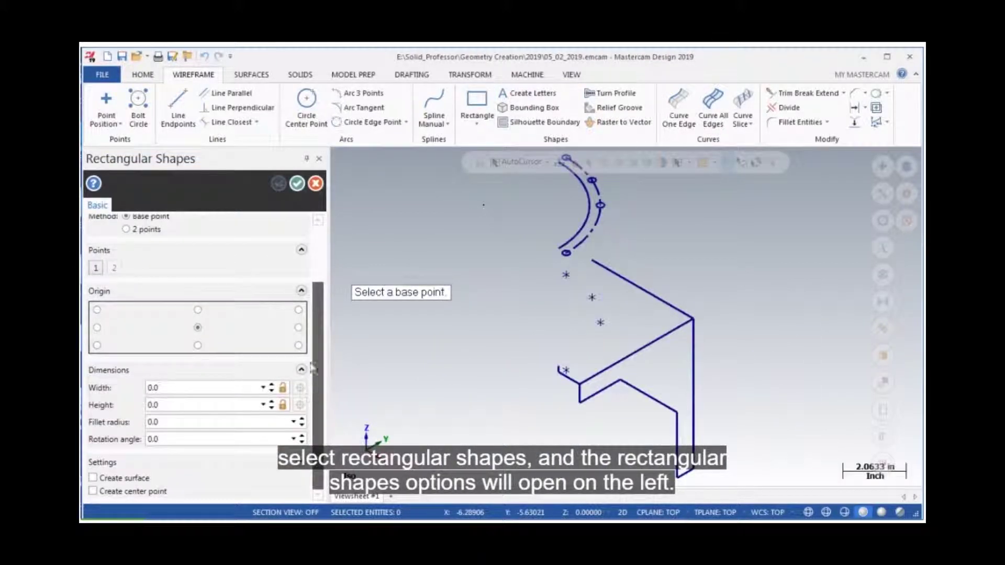
{"action": "scroll", "coordinate": [313, 369], "scroll_direction": "up", "scroll_amount": 3}
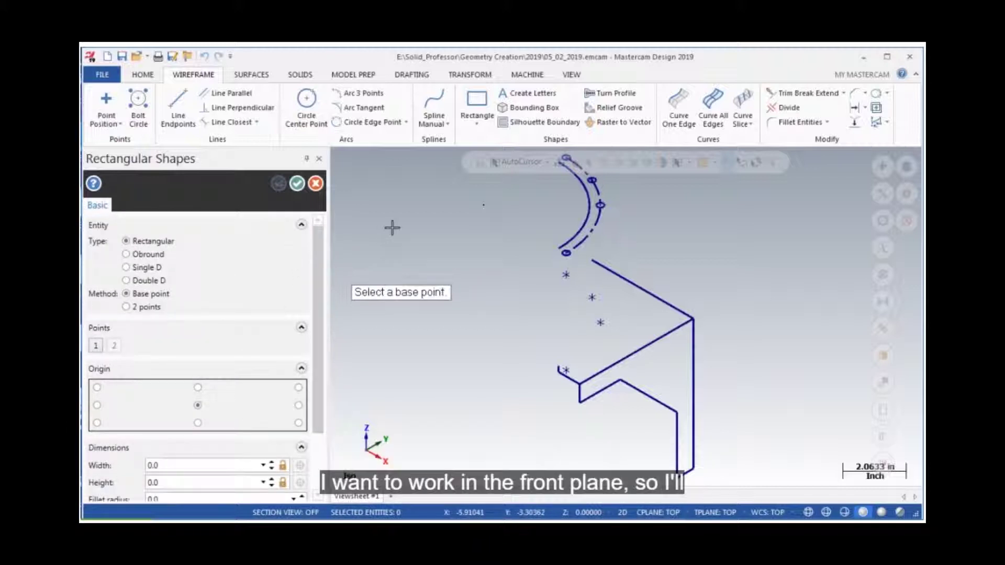
Switch the view and construction plane to Front (WCS) and anchor the shape at its centre.
{"action": "right_click", "coordinate": [467, 250]}
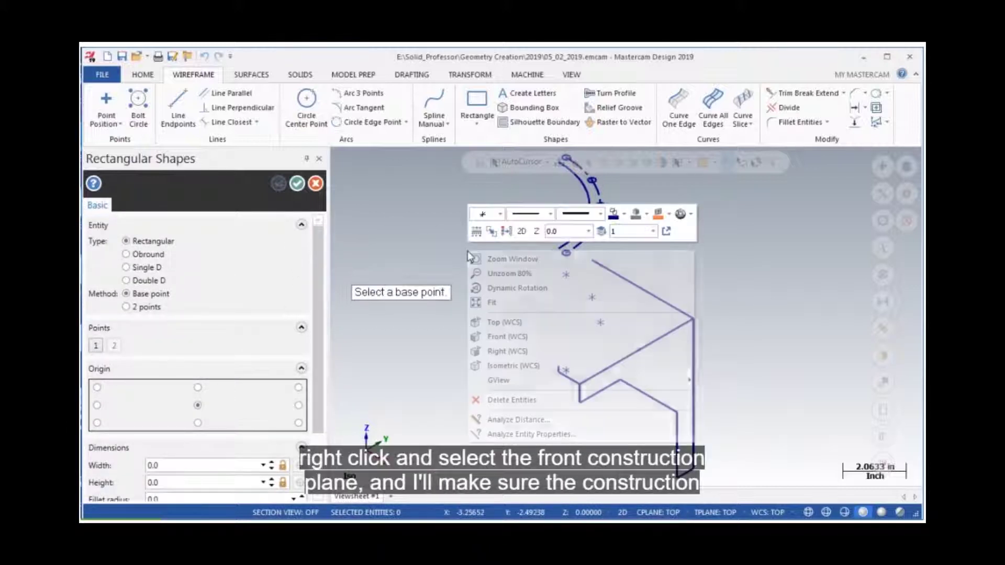
{"action": "left_click", "coordinate": [503, 336]}
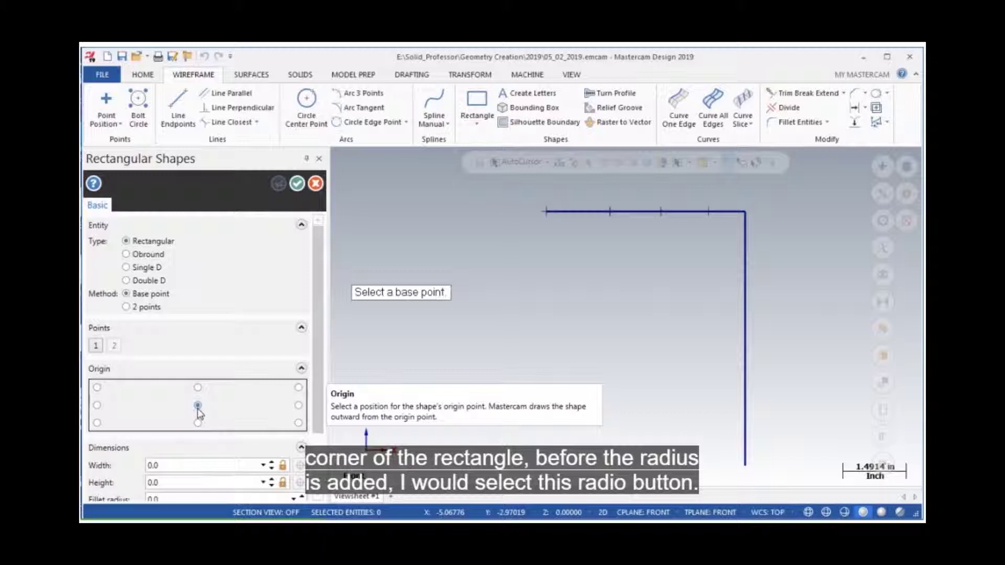
{"action": "left_click", "coordinate": [298, 388]}
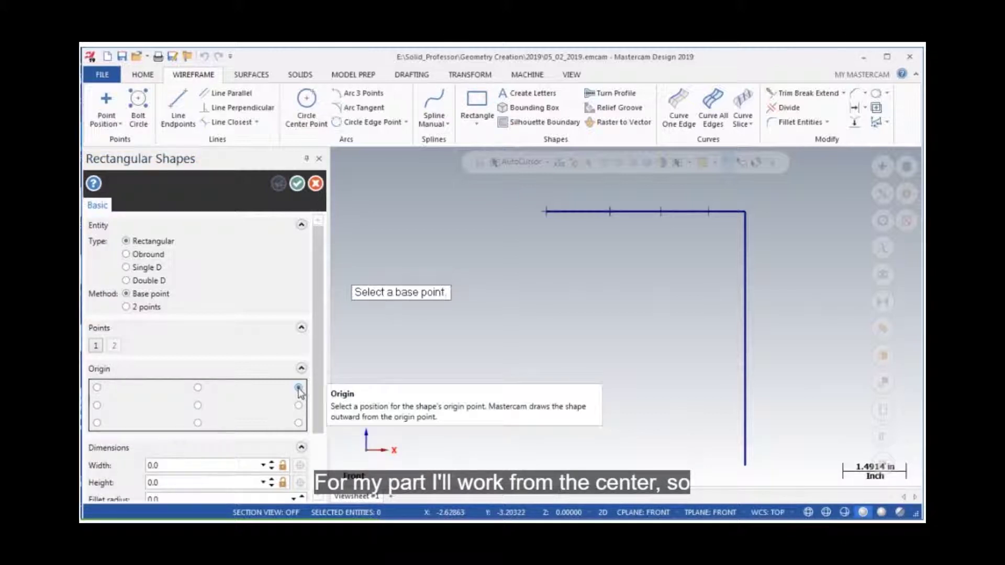
{"action": "left_click", "coordinate": [198, 405]}
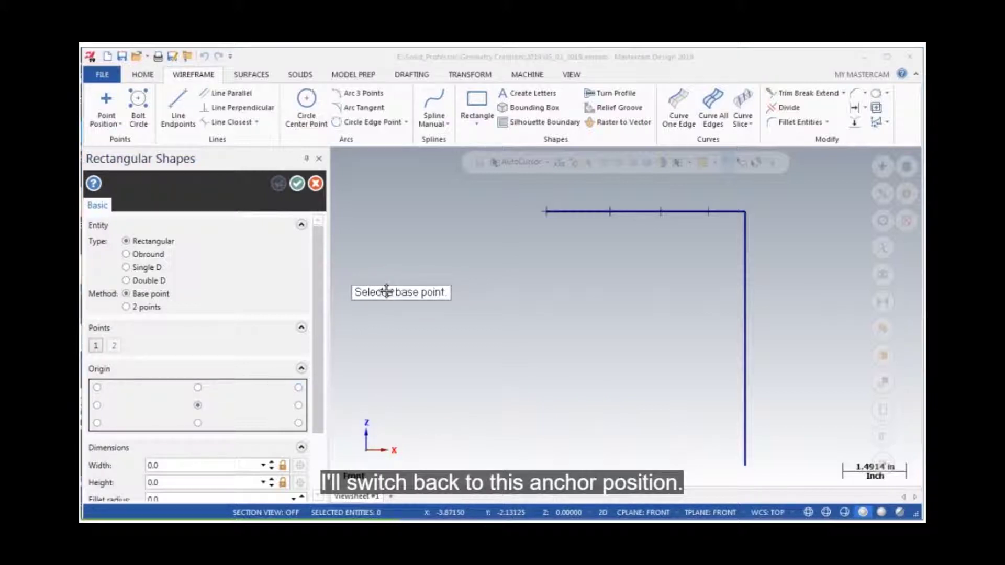
Centre a rectangle on base point 2.549, -2, about 1.593 wide by 3.245 high.
{"action": "type", "text": "2"}
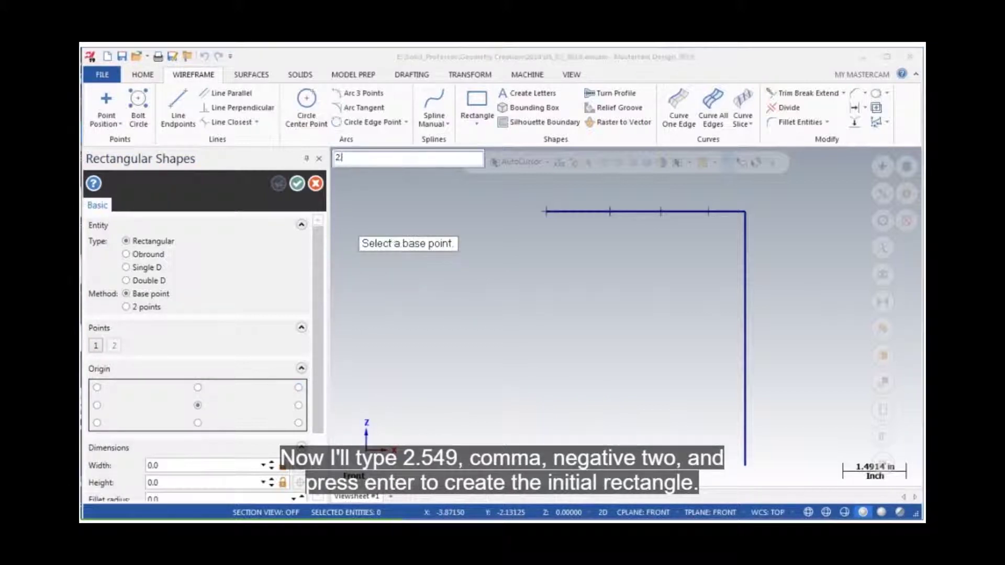
{"action": "type", "text": ".549,-2"}
{"action": "key", "text": "Return"}
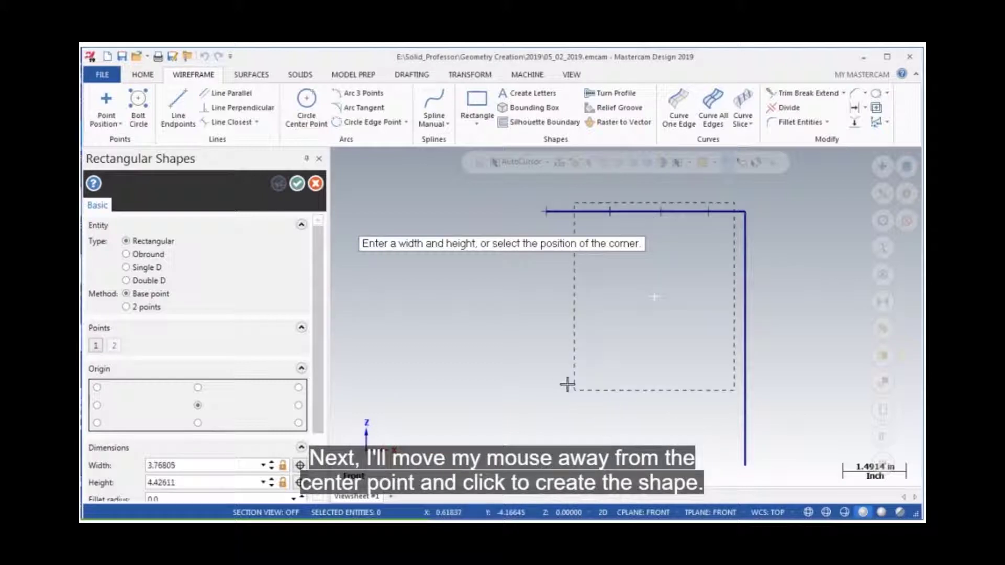
{"action": "left_click", "coordinate": [621, 364]}
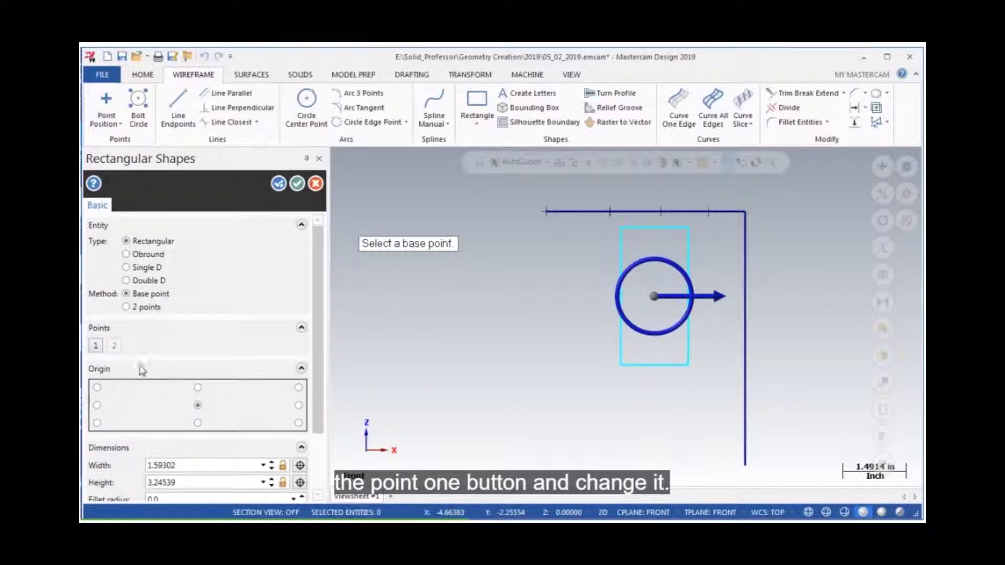
Set the rectangle width to 0.426 (.213*2), trying Select Width and the width lock along the way.
{"action": "left_click", "coordinate": [198, 465]}
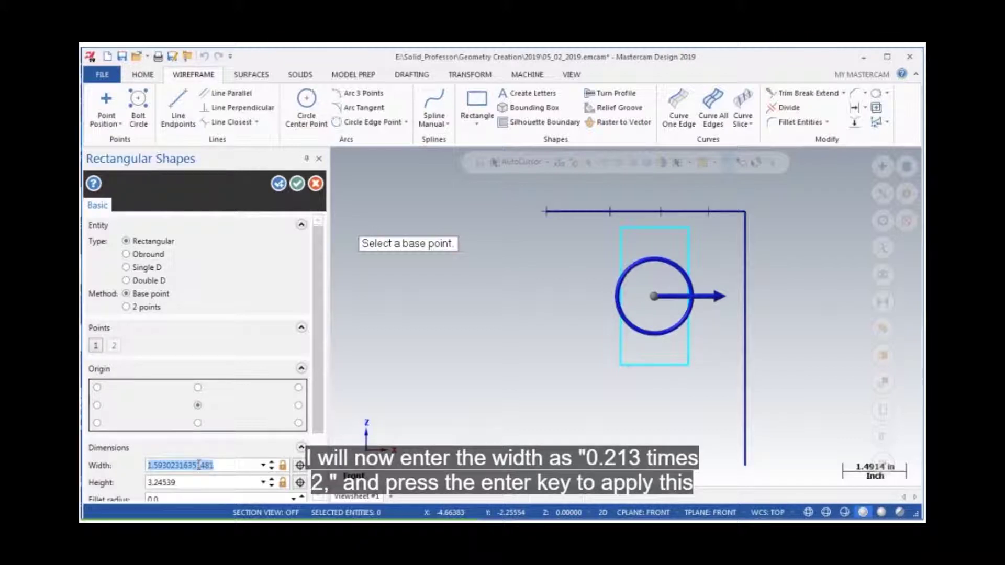
{"action": "type", "text": ".213"}
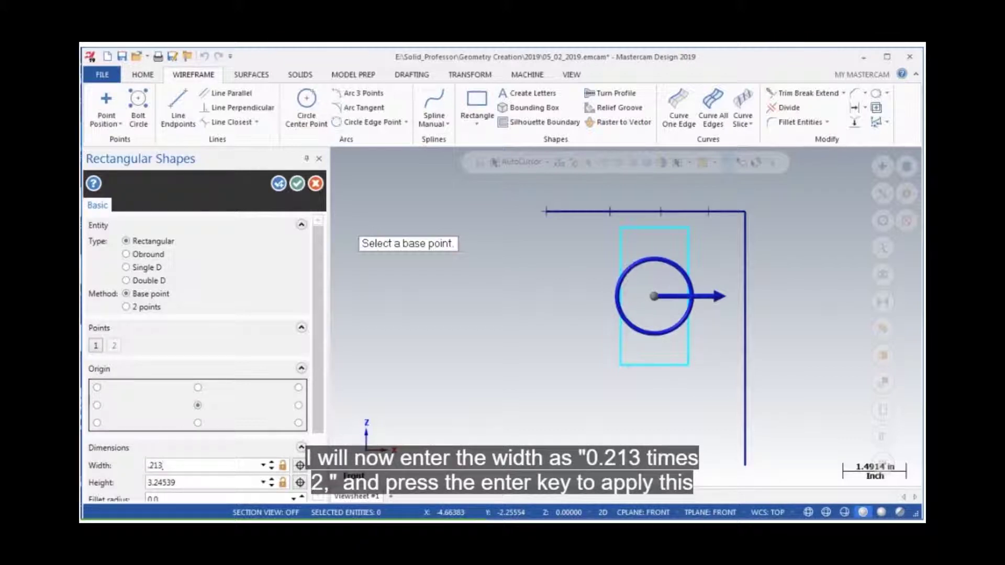
{"action": "type", "text": "*2"}
{"action": "key", "text": "Return"}
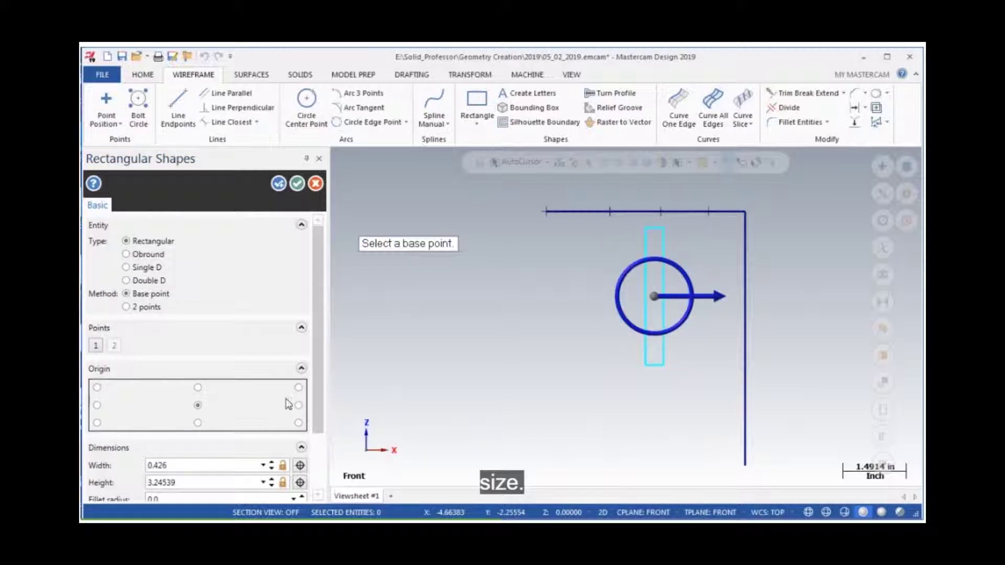
{"action": "scroll", "coordinate": [316, 386], "scroll_direction": "down", "scroll_amount": 3}
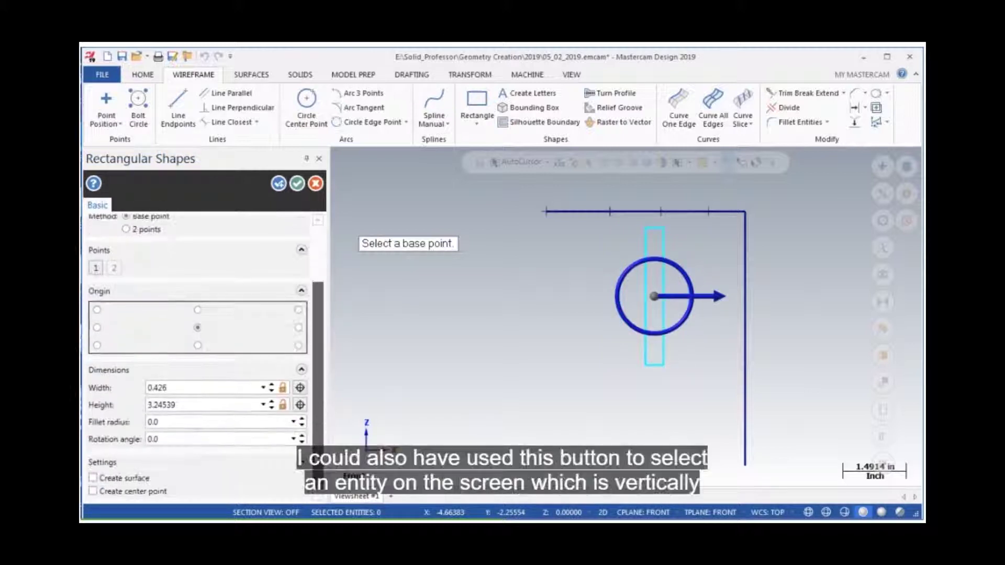
{"action": "left_click", "coordinate": [299, 388]}
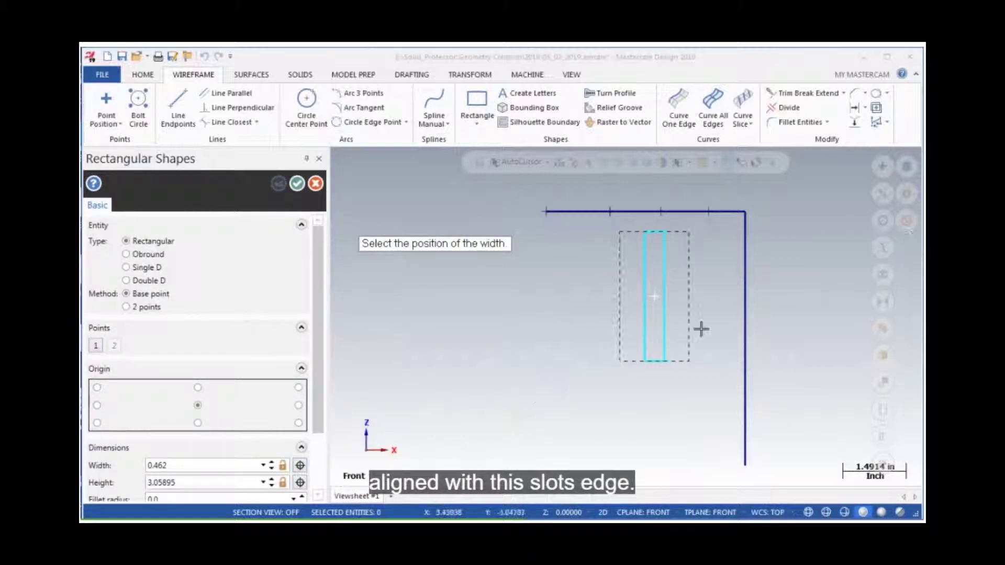
{"action": "left_click", "coordinate": [745, 227]}
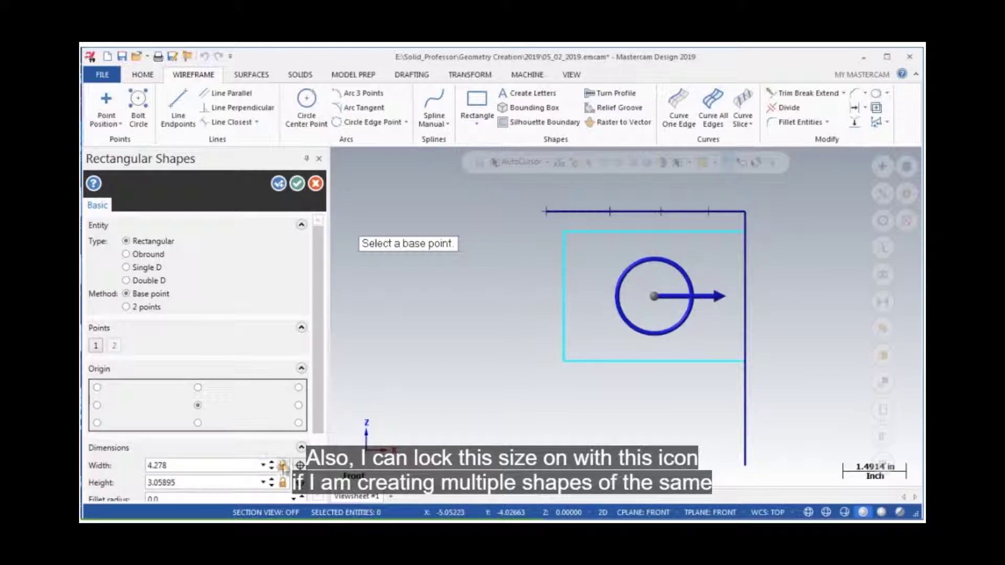
{"action": "left_click", "coordinate": [282, 465]}
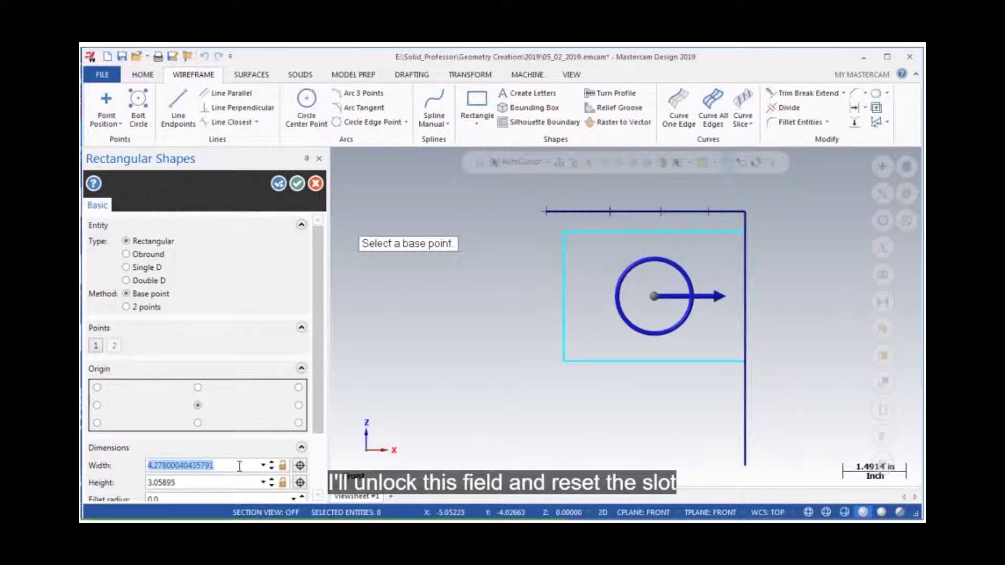
{"action": "type", "text": "0.426"}
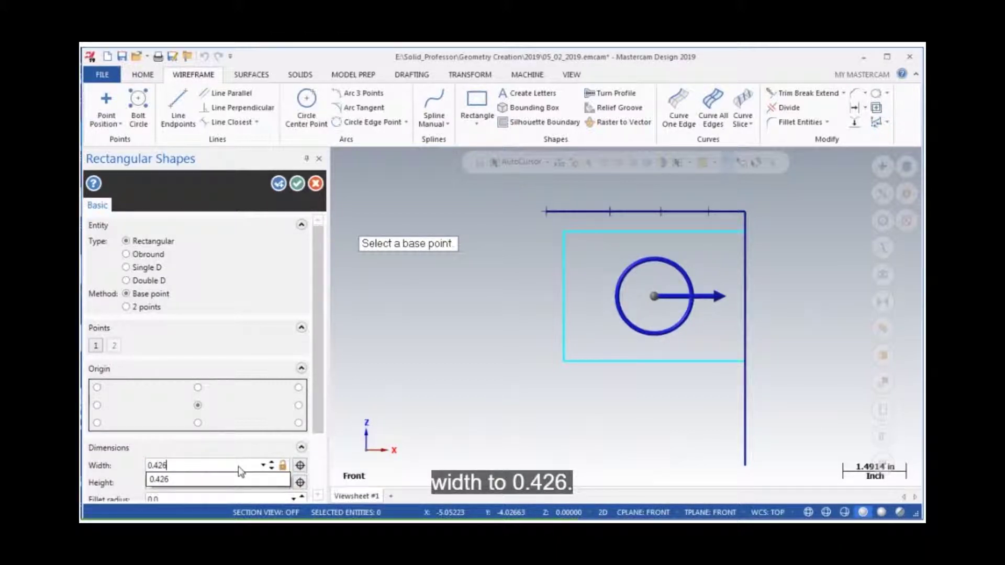
{"action": "key", "text": "Return"}
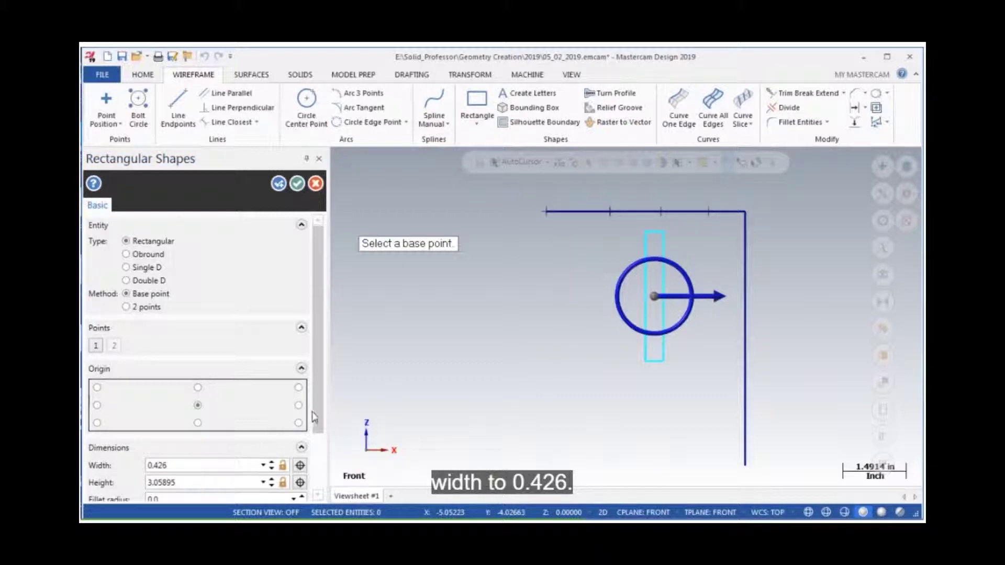
{"action": "left_click_drag", "start_coordinate": [313, 410], "coordinate": [316, 482]}
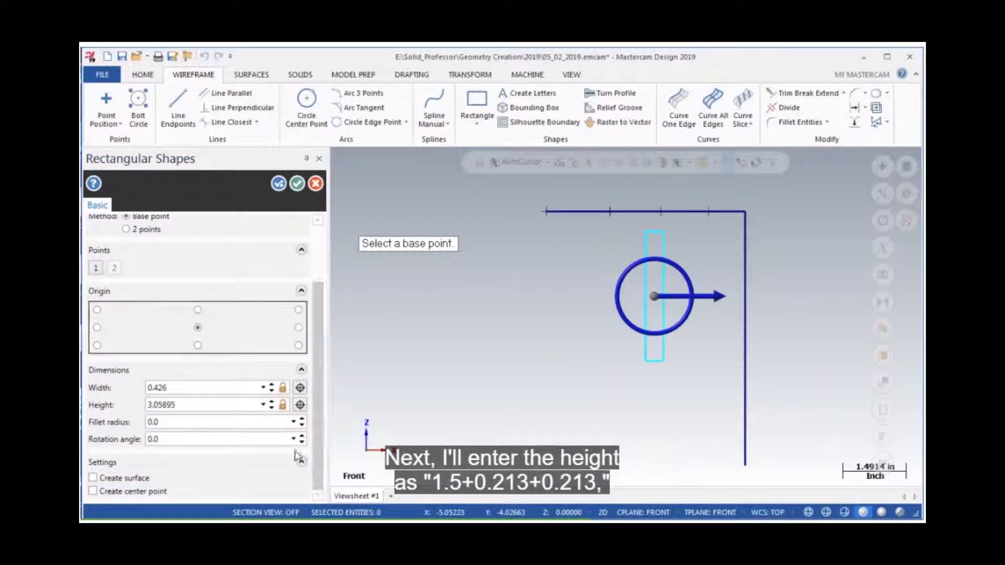
Set the shape height to 1.926 using 1.5+.213+.213.
{"action": "left_click", "coordinate": [244, 407]}
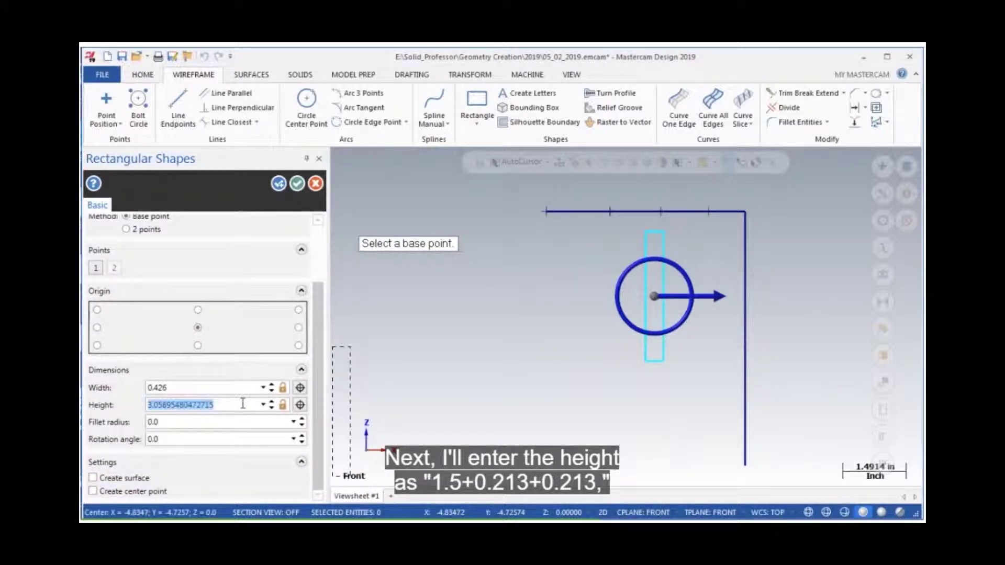
{"action": "type", "text": "1.5+"}
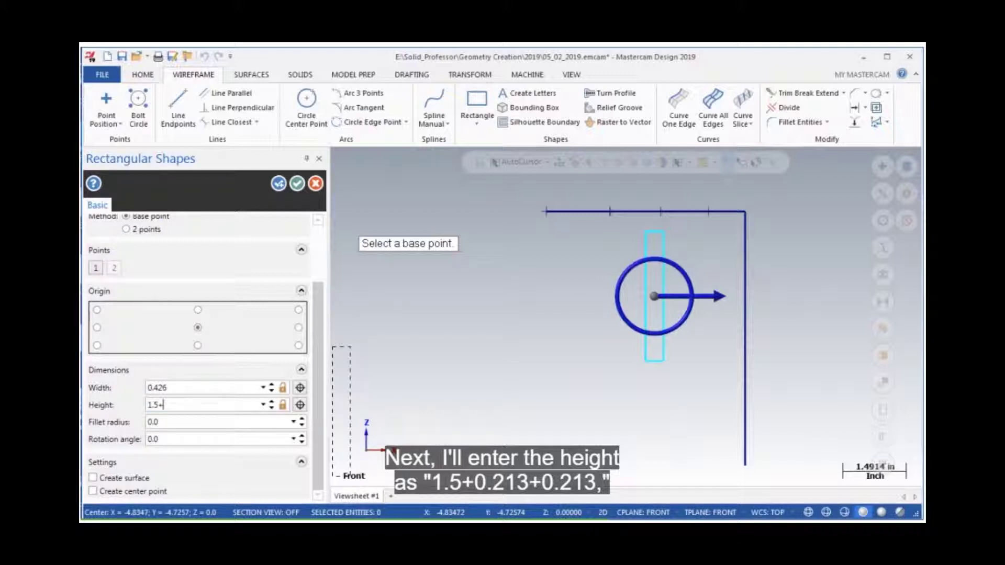
{"action": "type", "text": ".213+.213"}
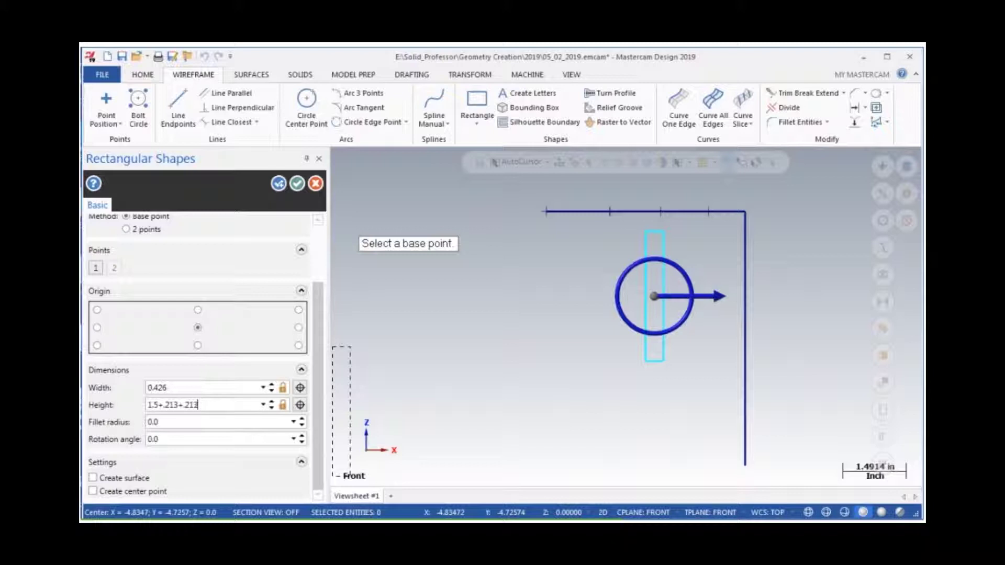
{"action": "key", "text": "Return"}
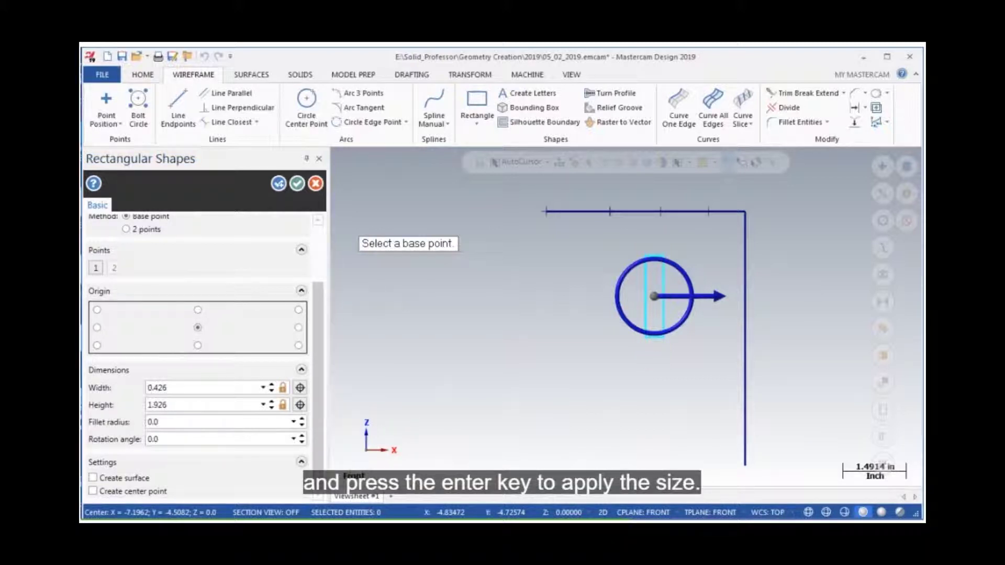
Round the corners with a 1/16 (0.0625) fillet radius.
{"action": "left_click", "coordinate": [185, 425]}
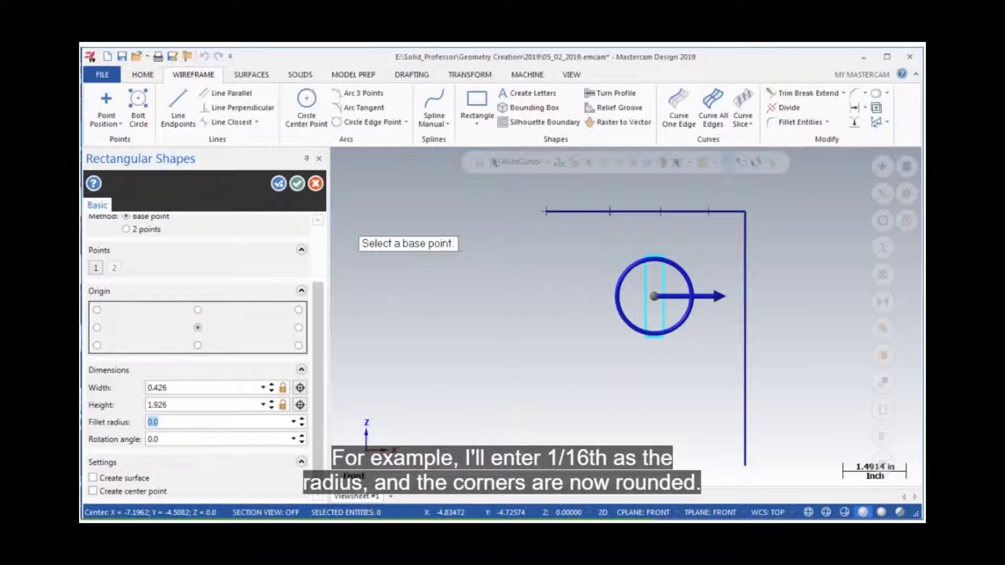
{"action": "type", "text": "1/16"}
{"action": "key", "text": "Return"}
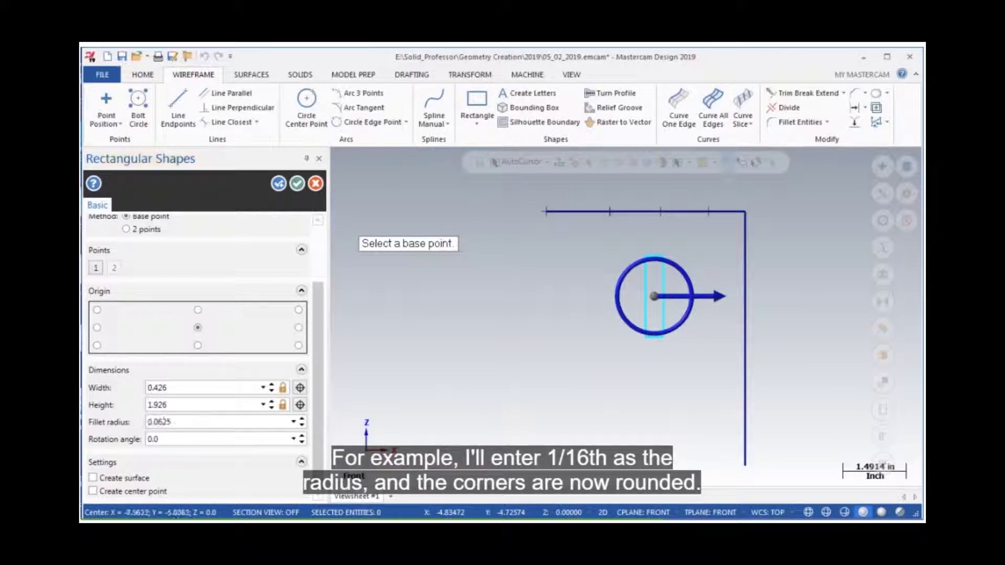
{"action": "left_click", "coordinate": [183, 422]}
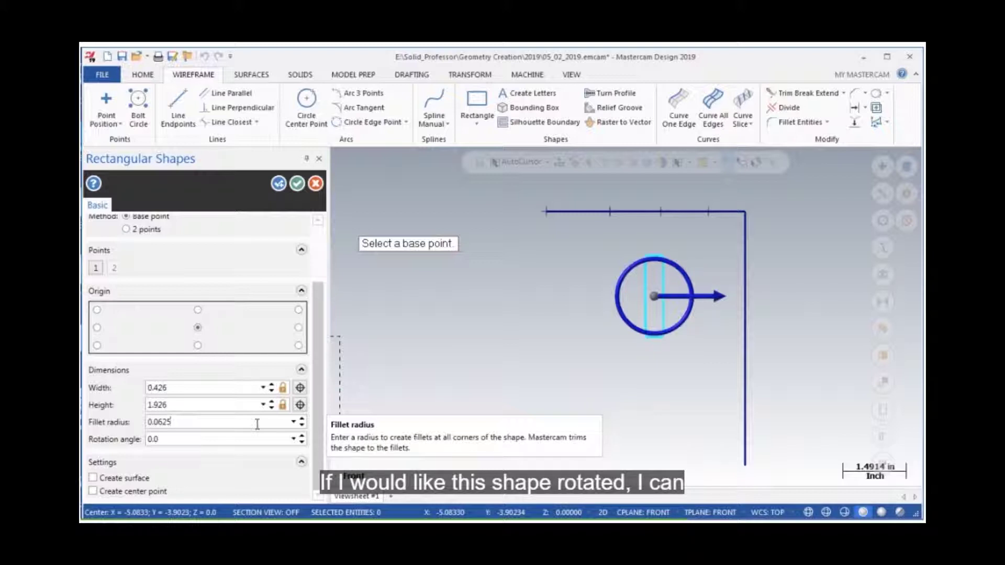
{"action": "left_click", "coordinate": [201, 440]}
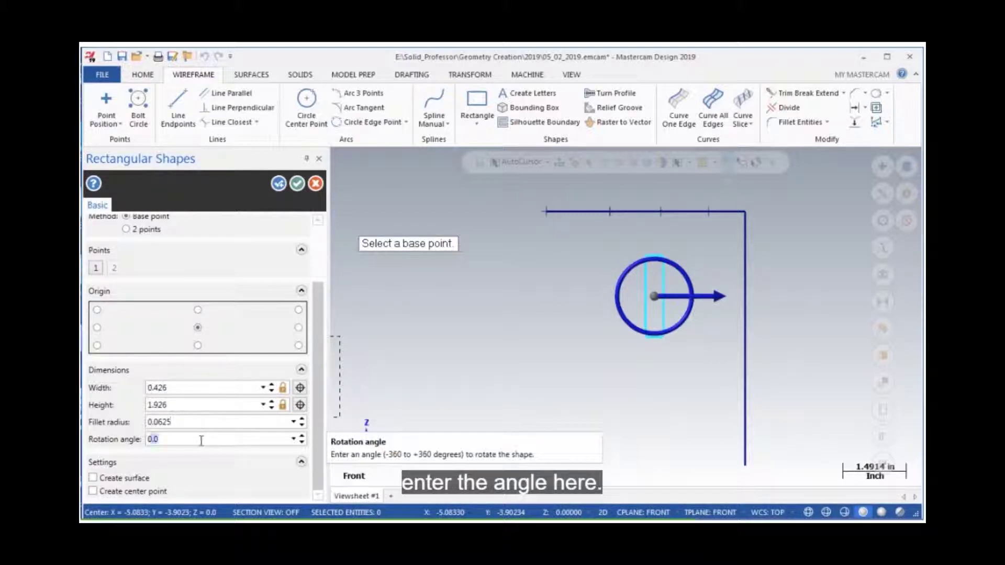
{"action": "type", "text": "45"}
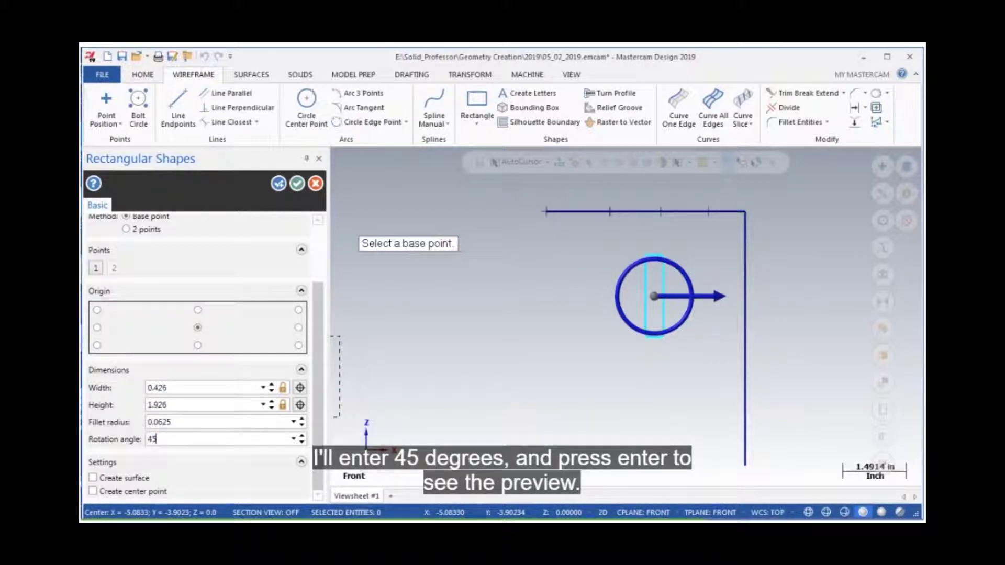
{"action": "key", "text": "Return"}
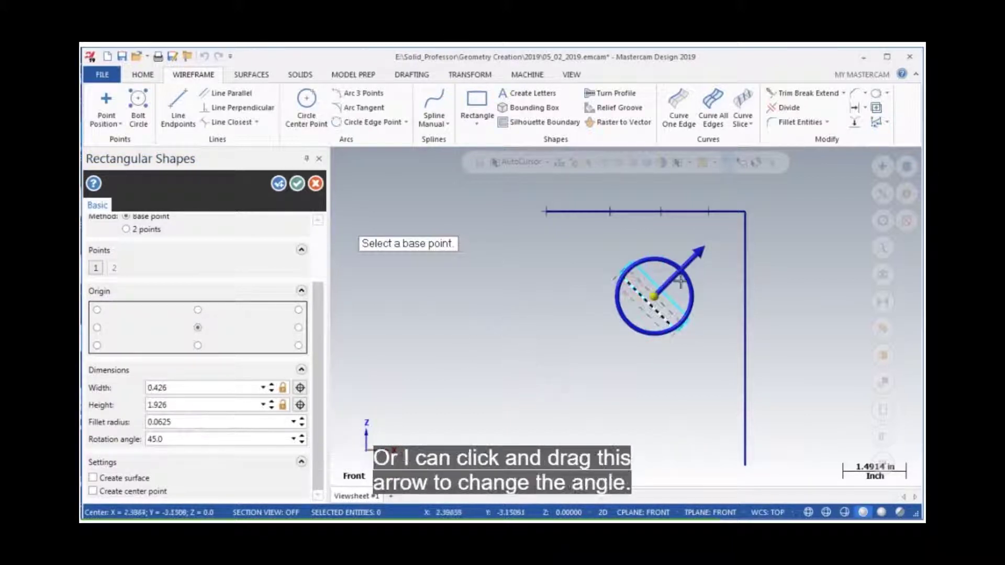
{"action": "left_click_drag", "start_coordinate": [697, 253], "coordinate": [705, 296]}
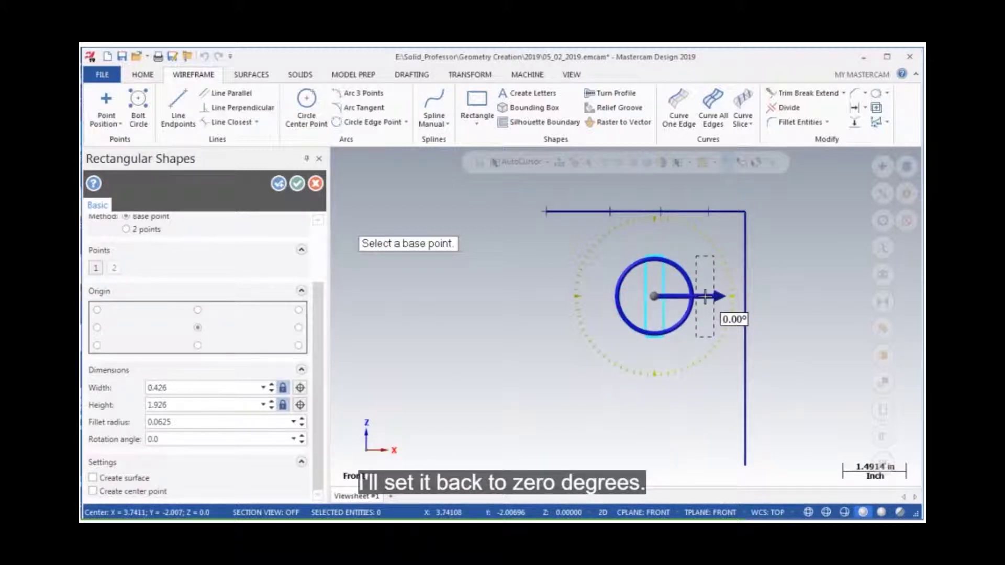
{"action": "scroll", "coordinate": [680, 298], "scroll_direction": "up", "scroll_amount": 1}
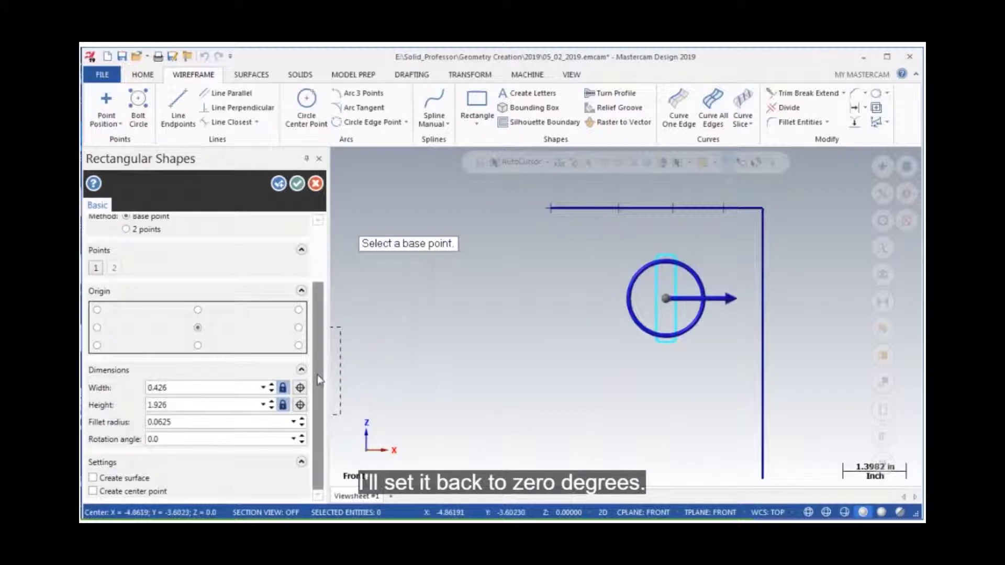
{"action": "left_click_drag", "start_coordinate": [317, 375], "coordinate": [326, 285]}
{"action": "mouse_move", "coordinate": [202, 261]}
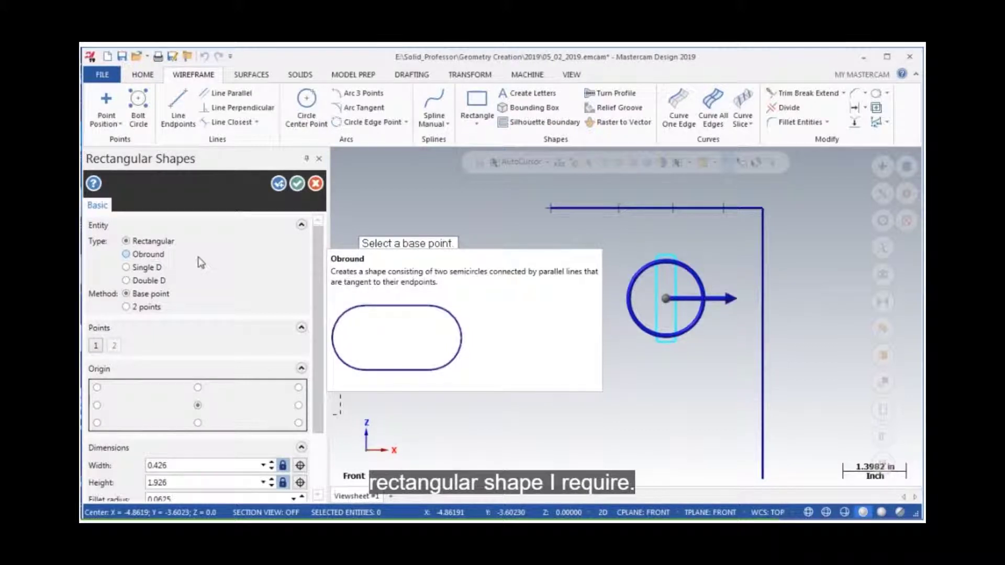
Preview the Single D and Double D types, then set the shape type to Obround.
{"action": "left_click", "coordinate": [142, 268]}
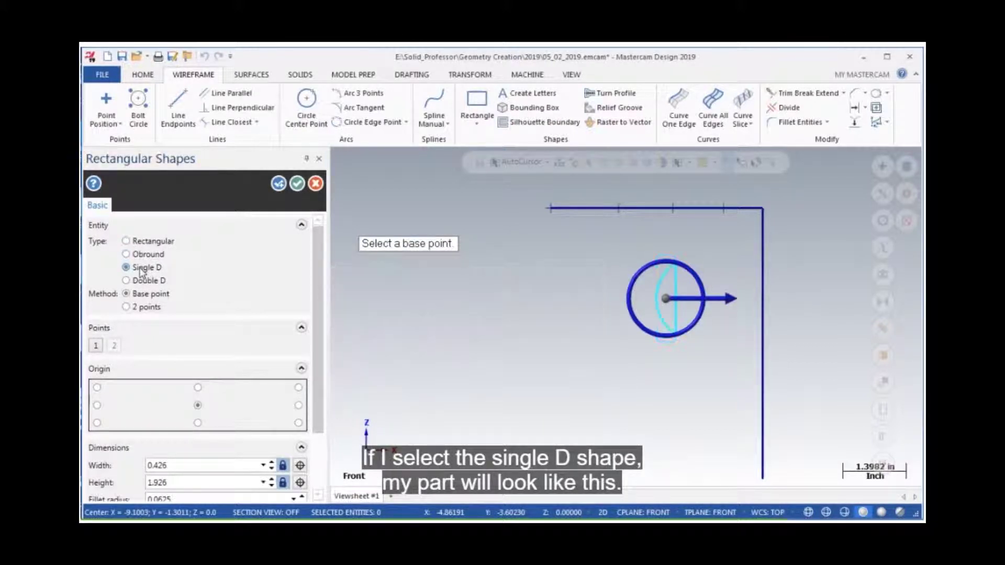
{"action": "mouse_move", "coordinate": [141, 269]}
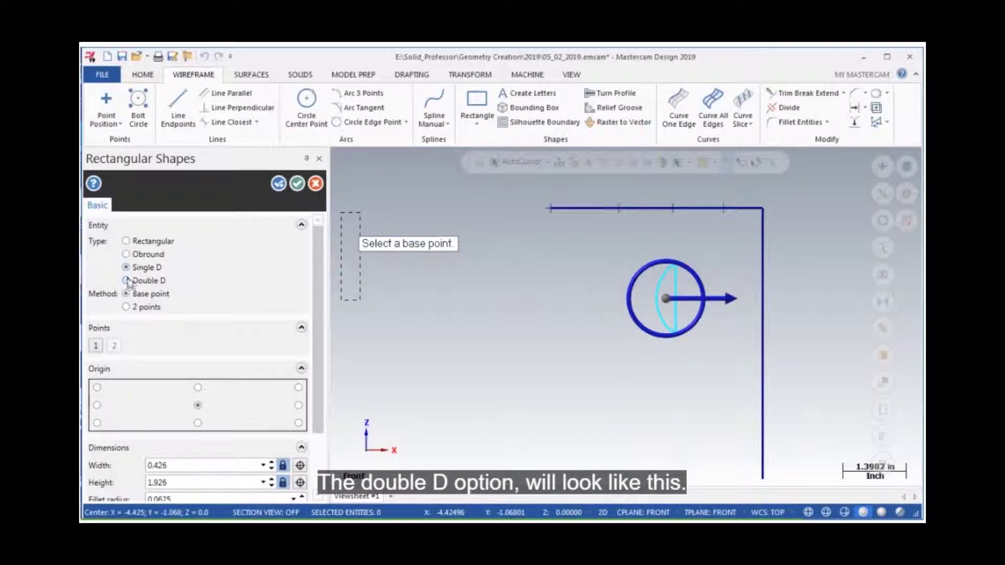
{"action": "left_click", "coordinate": [126, 281]}
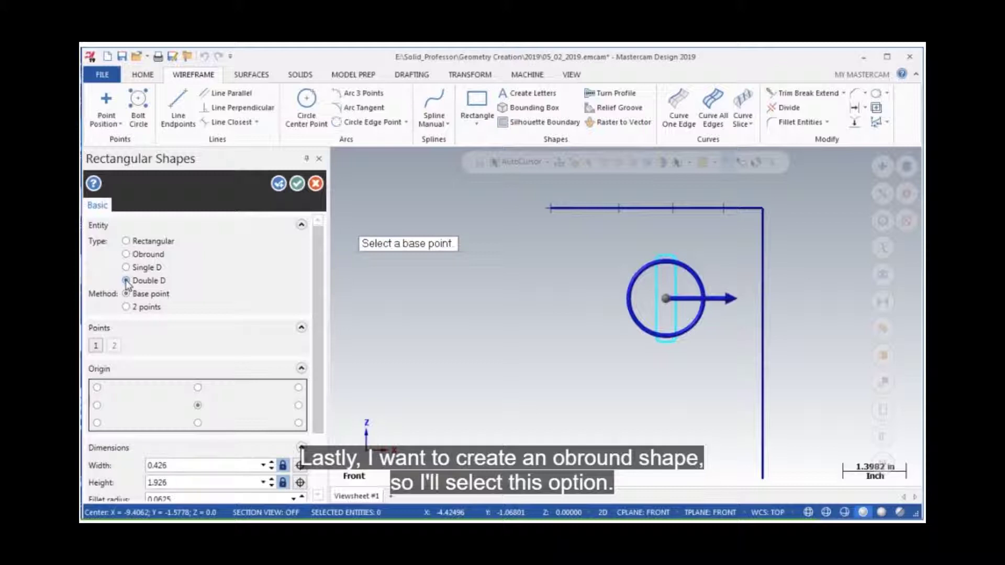
{"action": "left_click", "coordinate": [126, 255]}
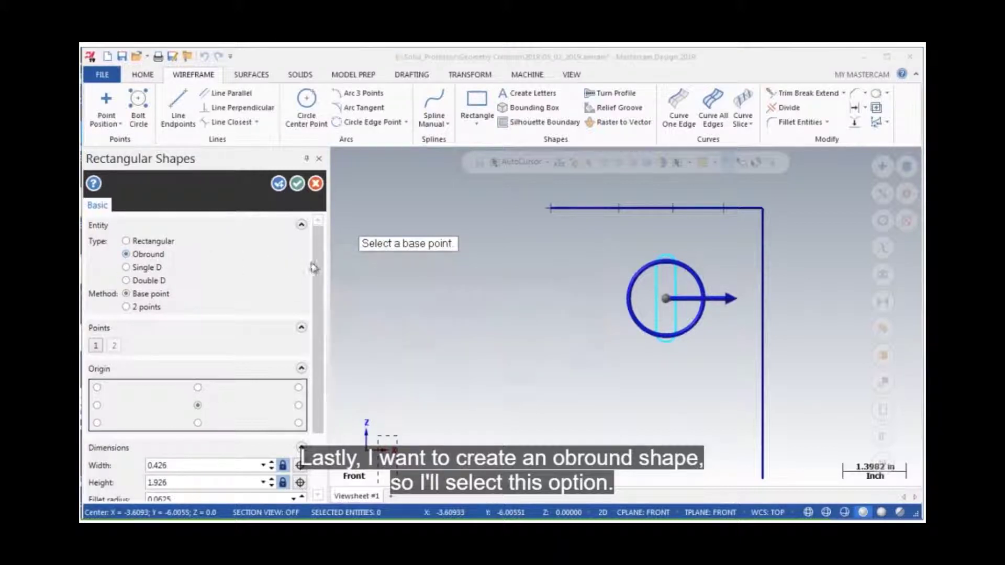
{"action": "scroll", "coordinate": [319, 340], "scroll_direction": "down", "scroll_amount": 3}
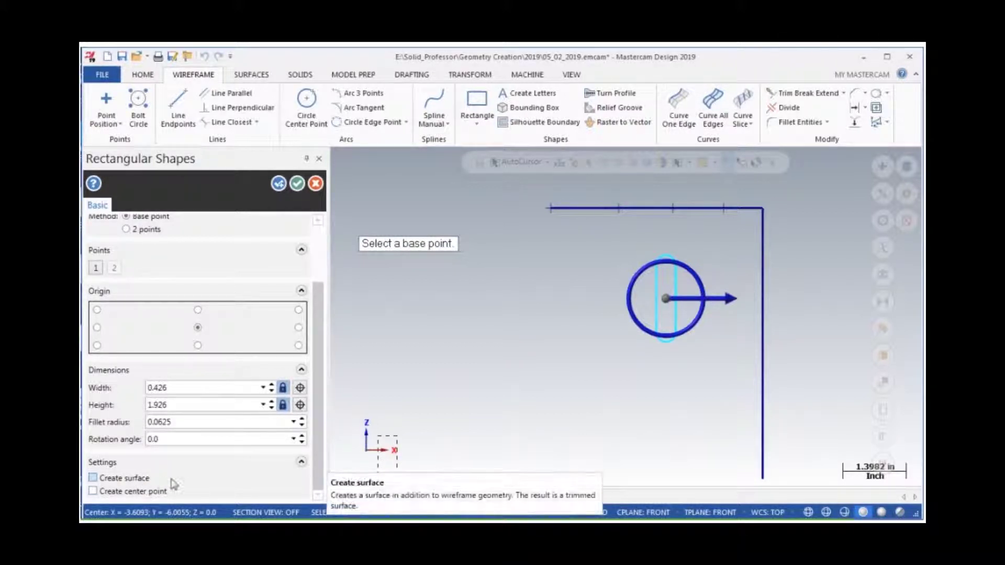
{"action": "left_click", "coordinate": [93, 478]}
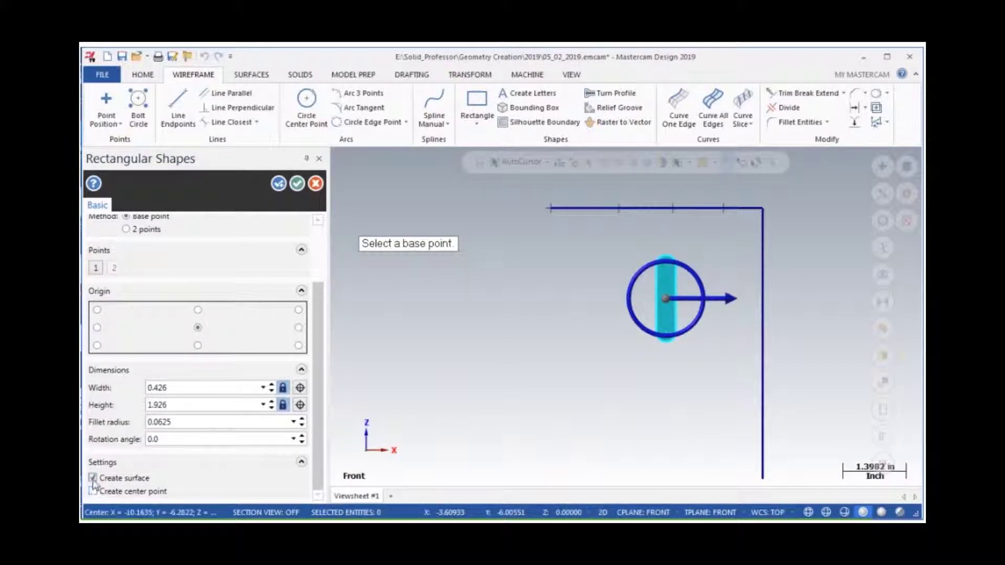
{"action": "left_click", "coordinate": [93, 478]}
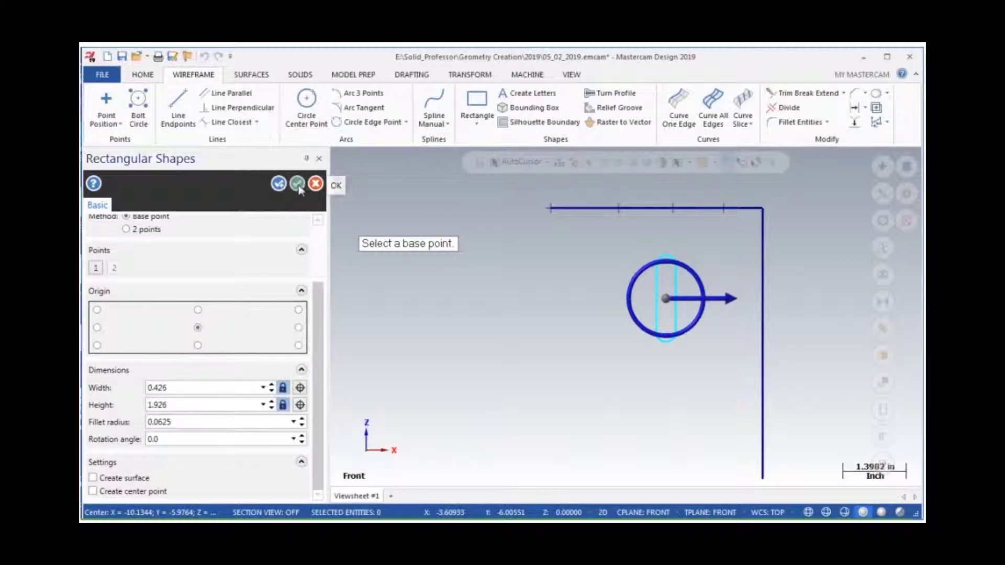
Confirm the 0.426 by 1.926 obround slot to create it and close the command.
{"action": "left_click", "coordinate": [297, 185]}
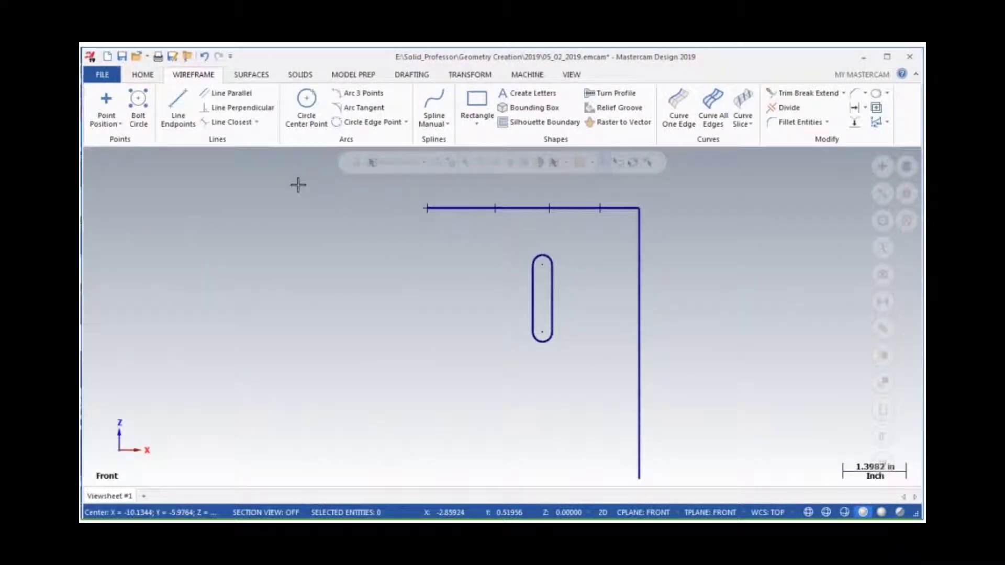